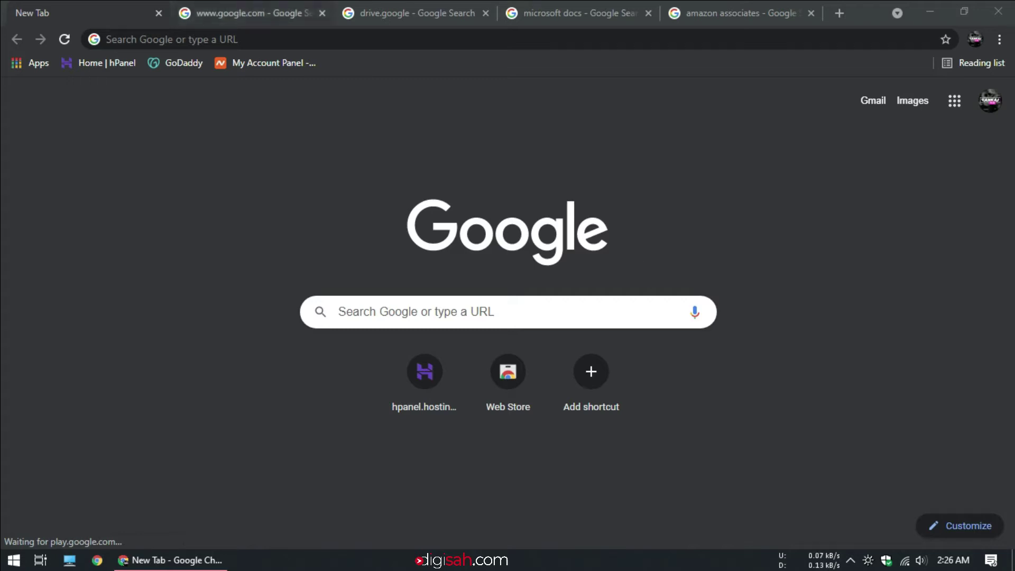
{"action": "left_click", "coordinate": [248, 13]}
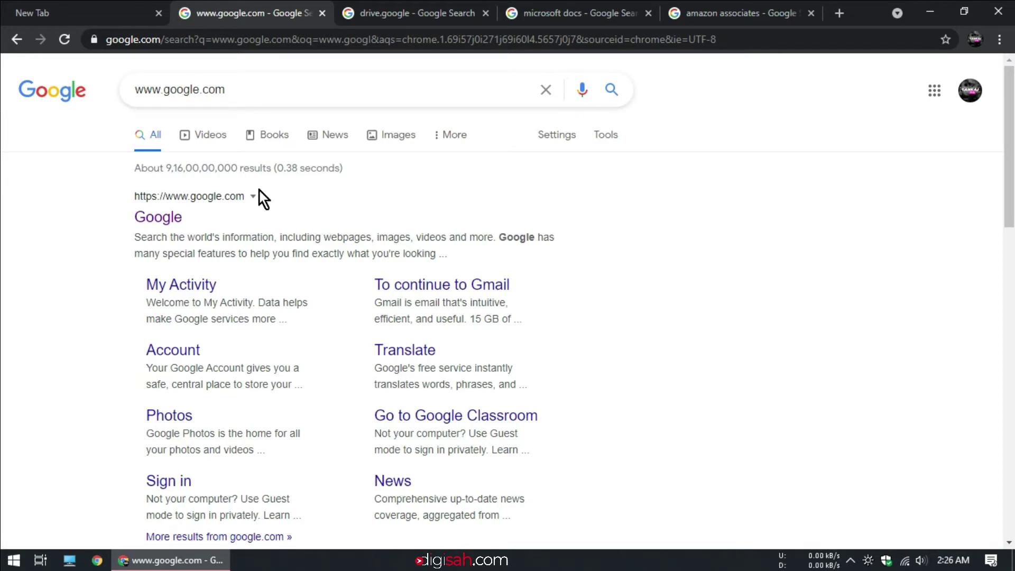
- Highlight the first result's google.com address, then move to the drive.google results tab
{"action": "left_click_drag", "start_coordinate": [242, 197], "coordinate": [193, 198]}
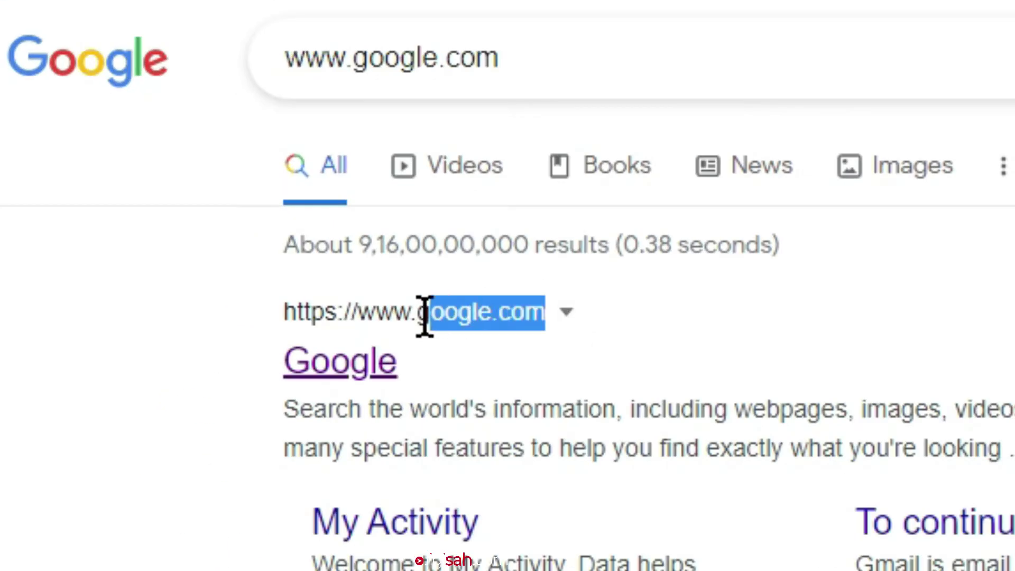
{"action": "left_click_drag", "start_coordinate": [424, 316], "coordinate": [352, 317]}
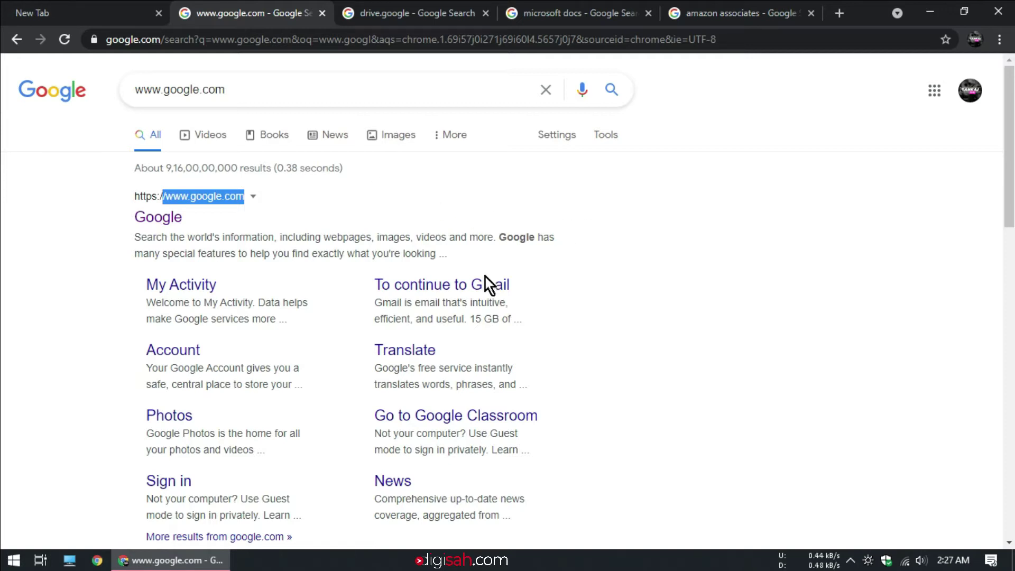
{"action": "left_click", "coordinate": [407, 12]}
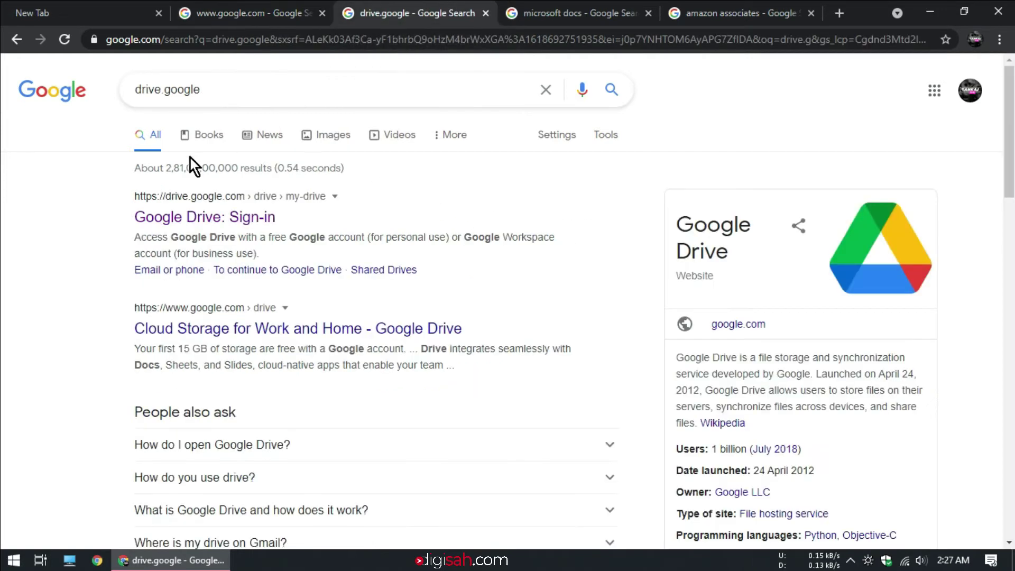
- Highlight the first result's drive.google.com › drive › my-drive address
{"action": "left_click_drag", "start_coordinate": [325, 197], "coordinate": [259, 202]}
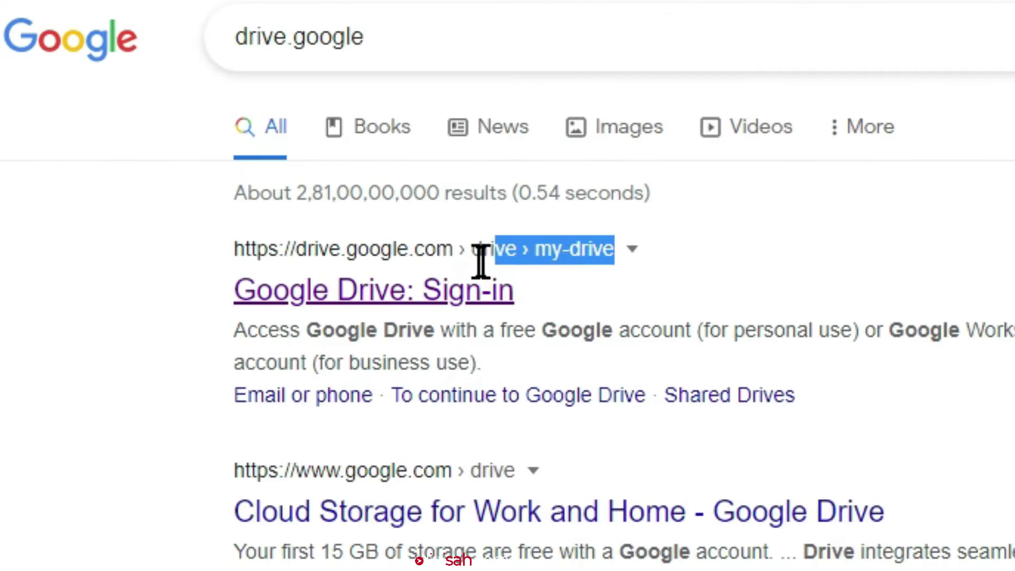
{"action": "left_click_drag", "start_coordinate": [481, 259], "coordinate": [351, 256]}
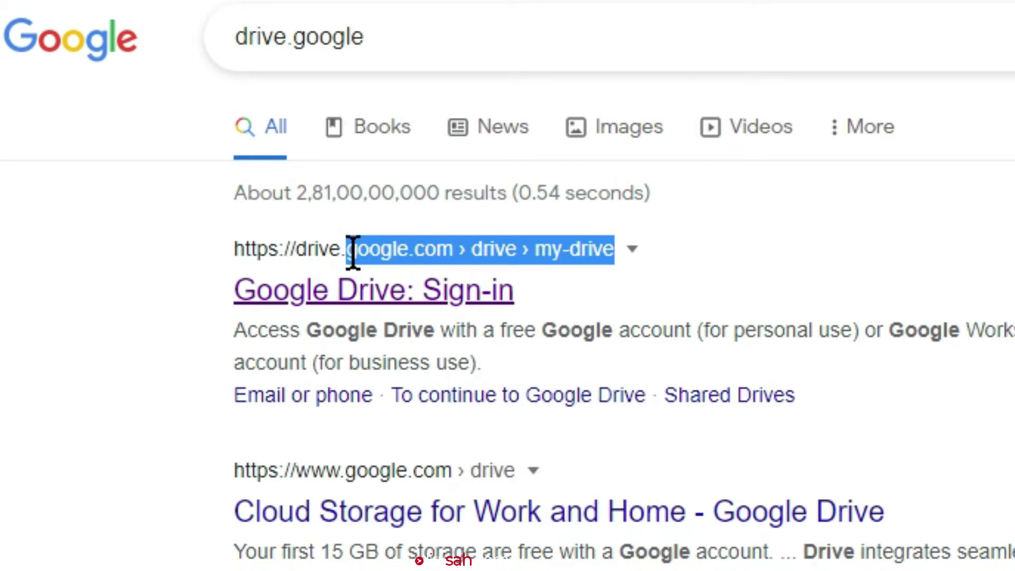
{"action": "left_click_drag", "start_coordinate": [351, 253], "coordinate": [299, 253]}
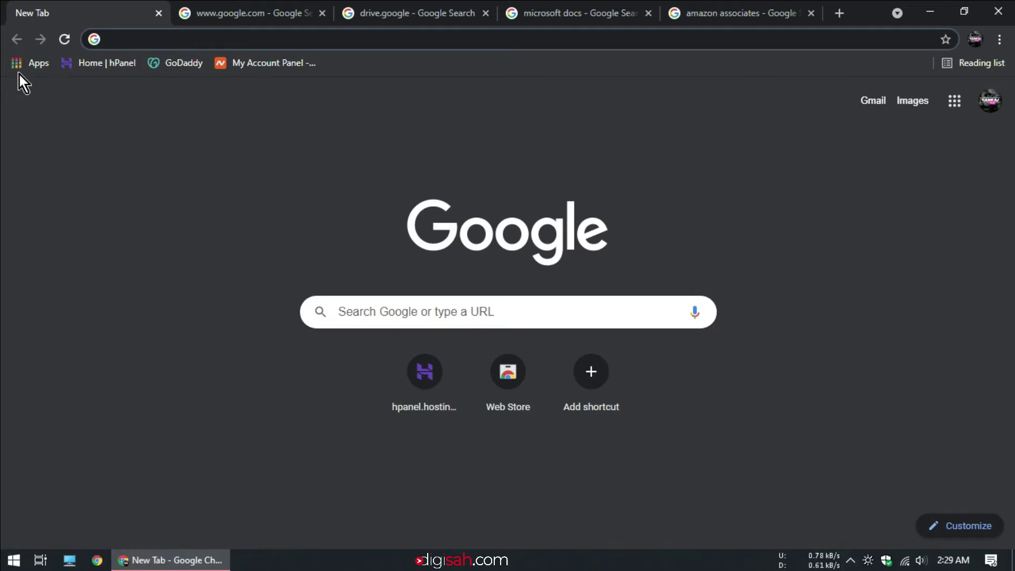
- Load the Hostinger login page from the 'Home | hPanel' bookmark
{"action": "left_click", "coordinate": [65, 62]}
{"action": "left_click", "coordinate": [66, 63]}
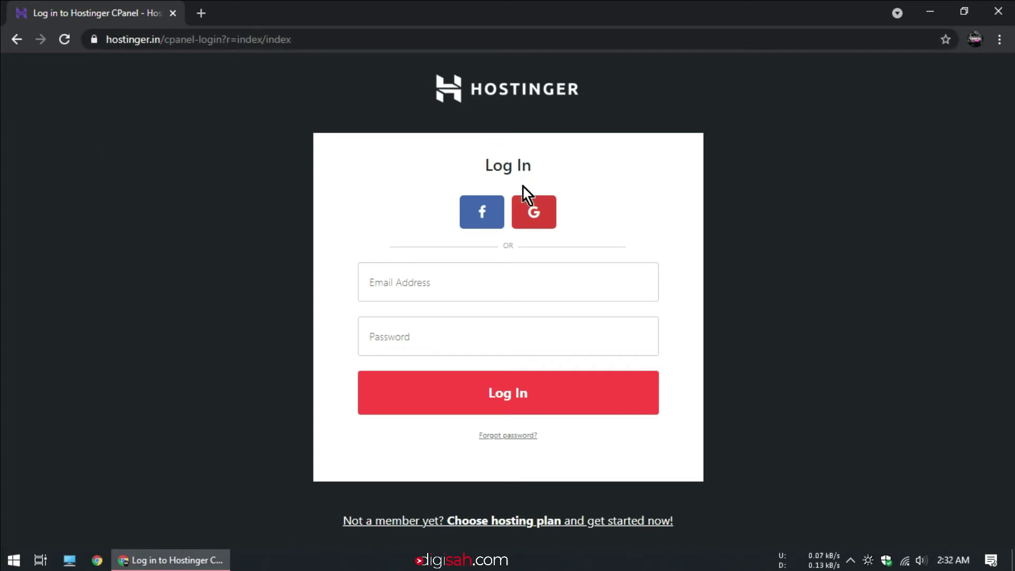
- Log in with a Google account and go to Domains › Subdomains for demo4you.ml
{"action": "left_click", "coordinate": [539, 212]}
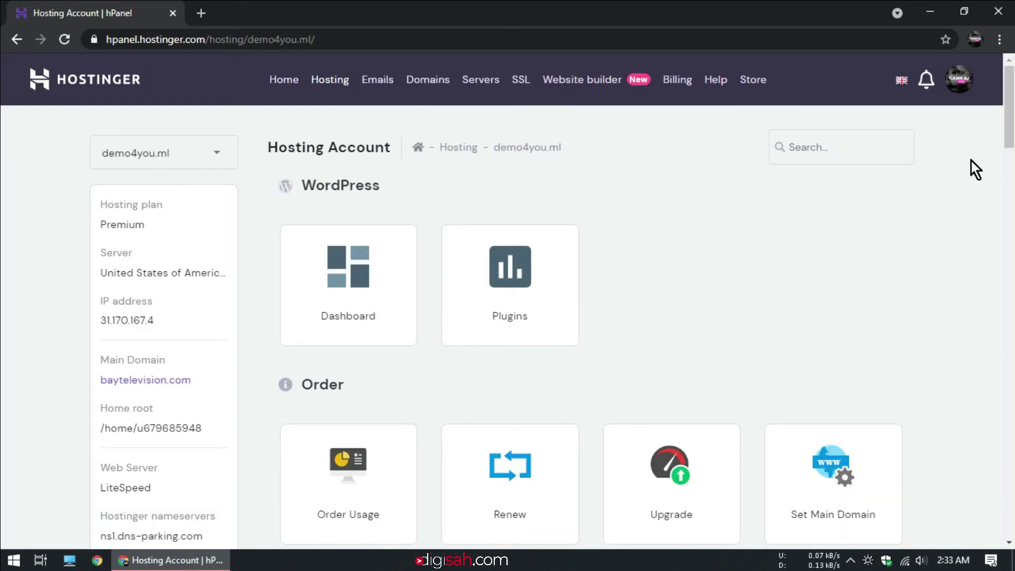
{"action": "scroll", "coordinate": [861, 250], "scroll_direction": "down", "scroll_amount": 4}
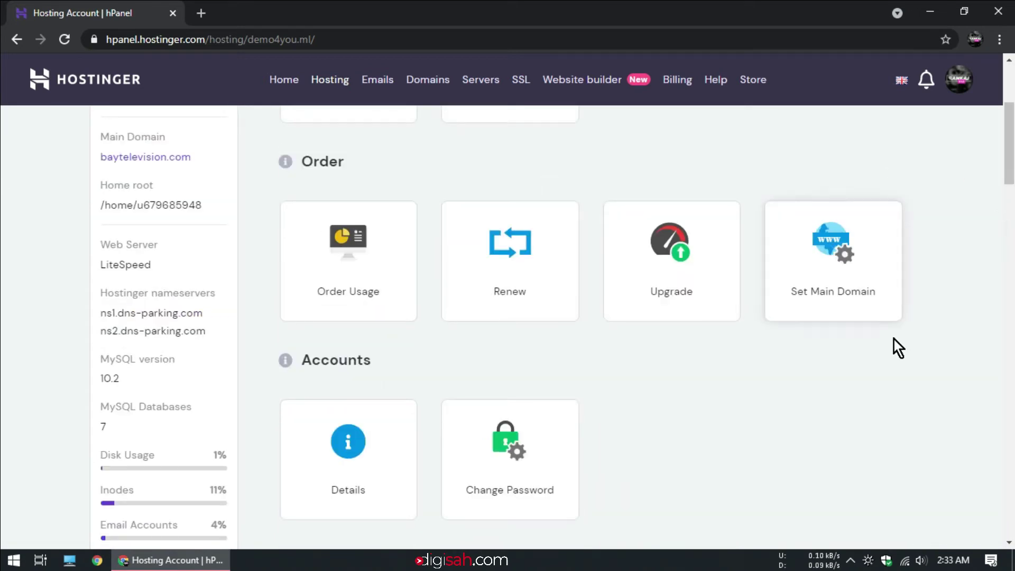
{"action": "scroll", "coordinate": [888, 354], "scroll_direction": "down", "scroll_amount": 4}
{"action": "scroll", "coordinate": [879, 494], "scroll_direction": "down", "scroll_amount": 6}
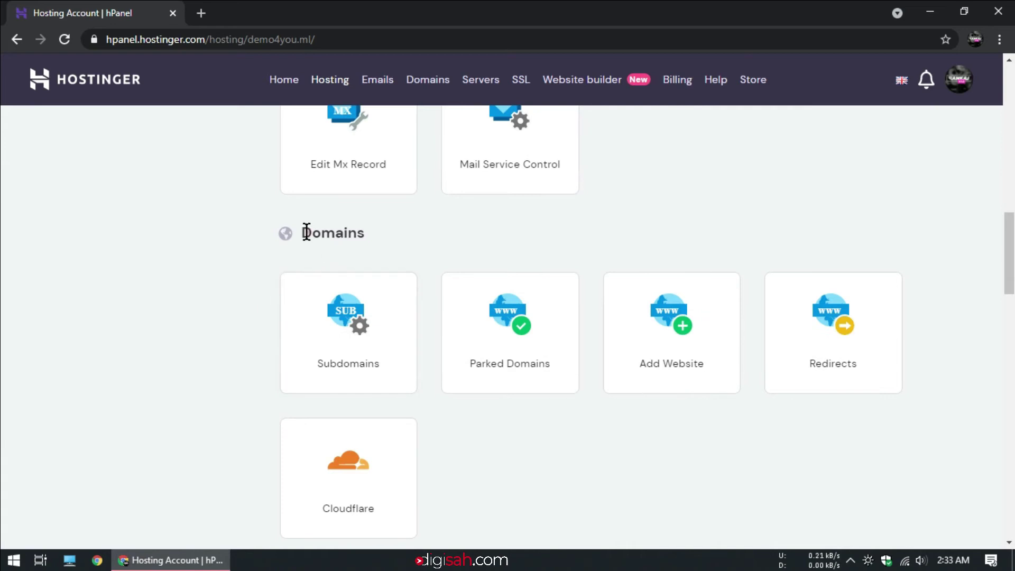
{"action": "left_click_drag", "start_coordinate": [312, 234], "coordinate": [365, 233]}
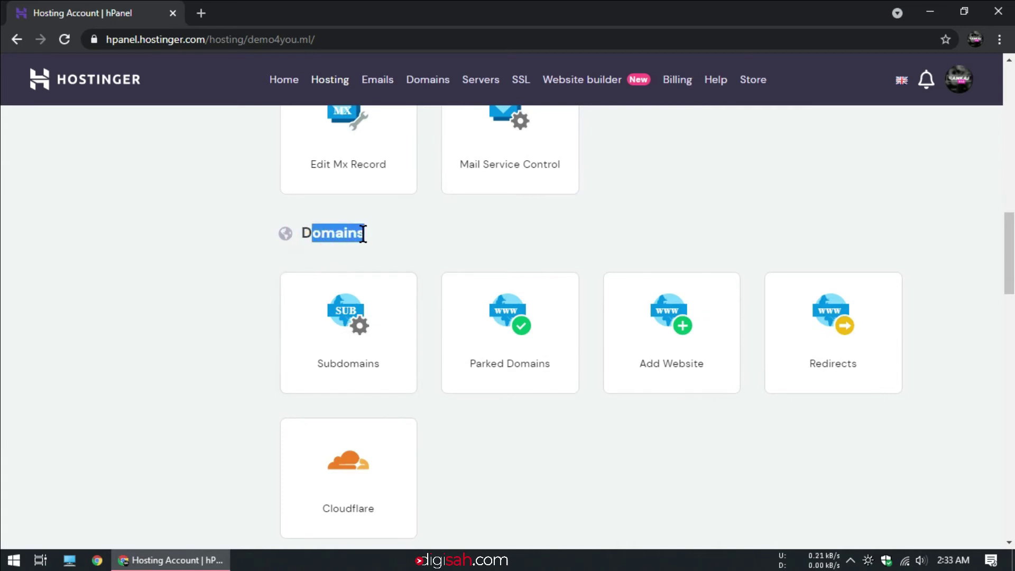
{"action": "left_click", "coordinate": [369, 314]}
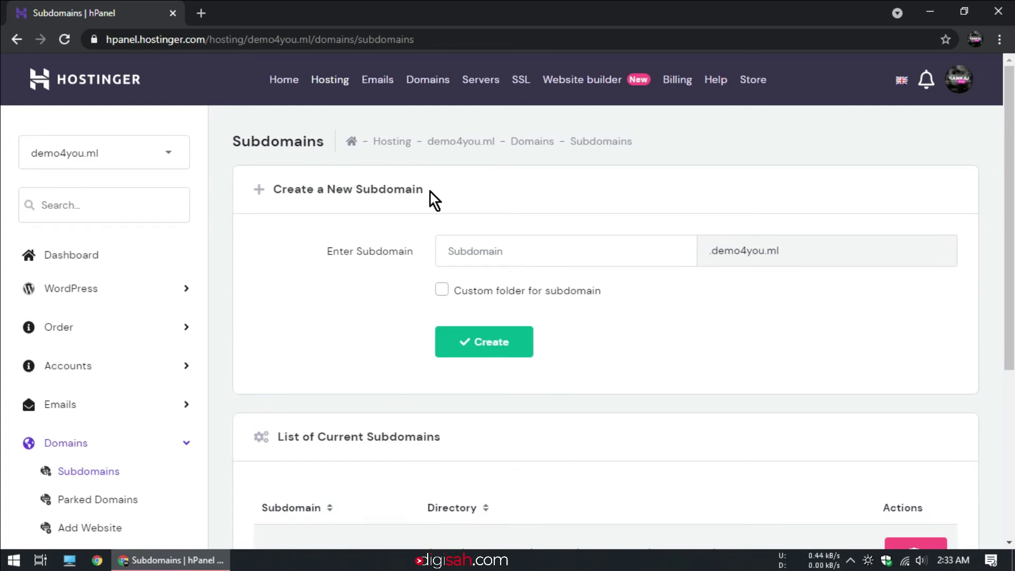
- Create the subdomain 'blogs' under .demo4you.ml, then return to the Hosting Account page
{"action": "left_click", "coordinate": [471, 251]}
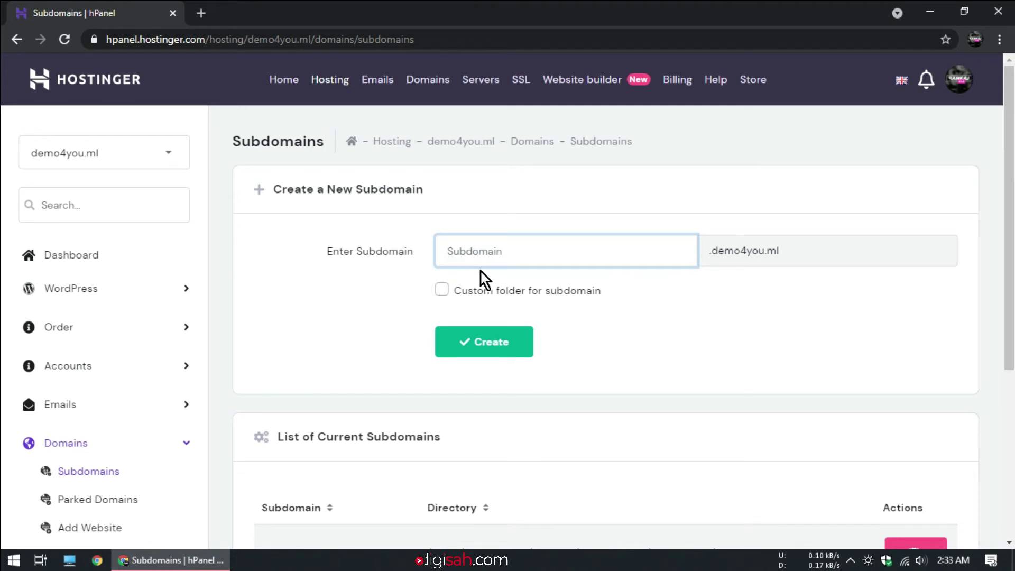
{"action": "type", "text": "blogs"}
{"action": "left_click", "coordinate": [708, 247]}
{"action": "left_click_drag", "start_coordinate": [778, 252], "coordinate": [784, 252]}
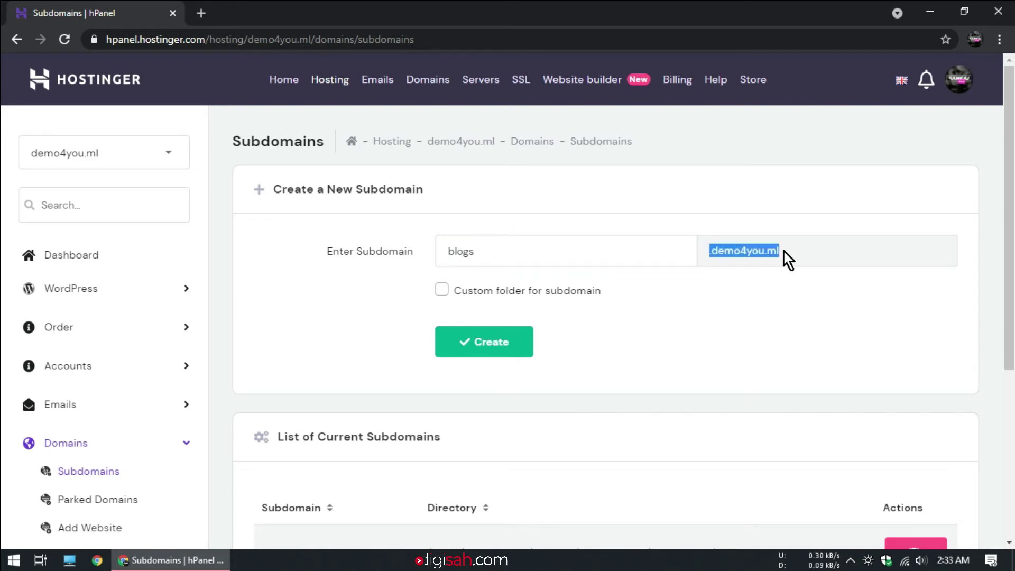
{"action": "left_click", "coordinate": [516, 241]}
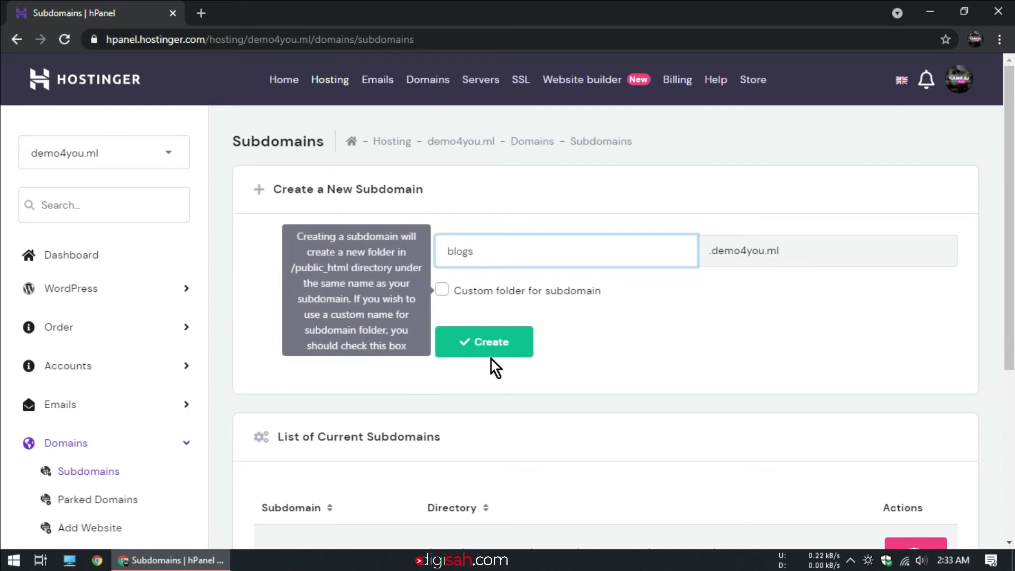
{"action": "left_click", "coordinate": [509, 344]}
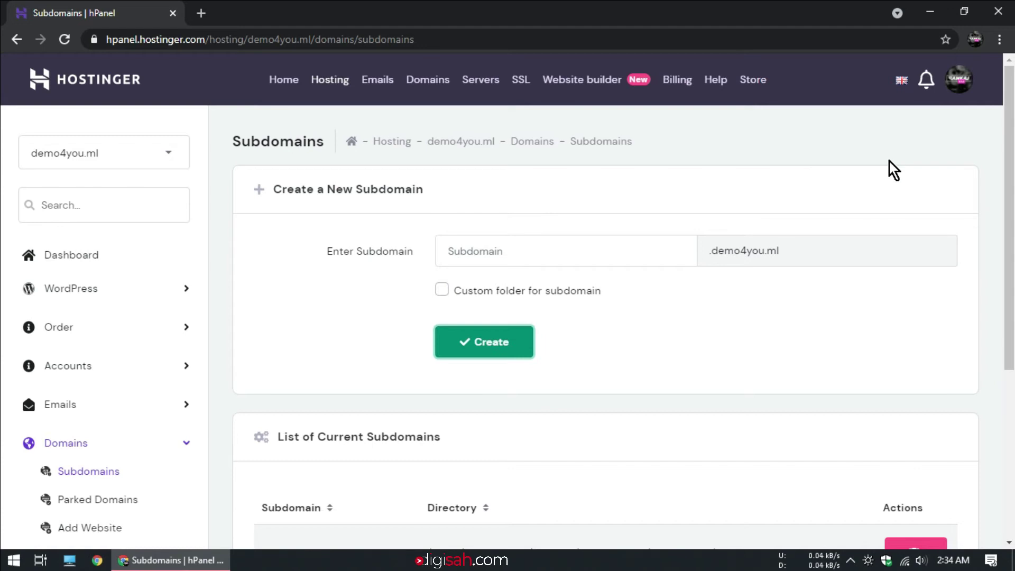
{"action": "left_click", "coordinate": [12, 45]}
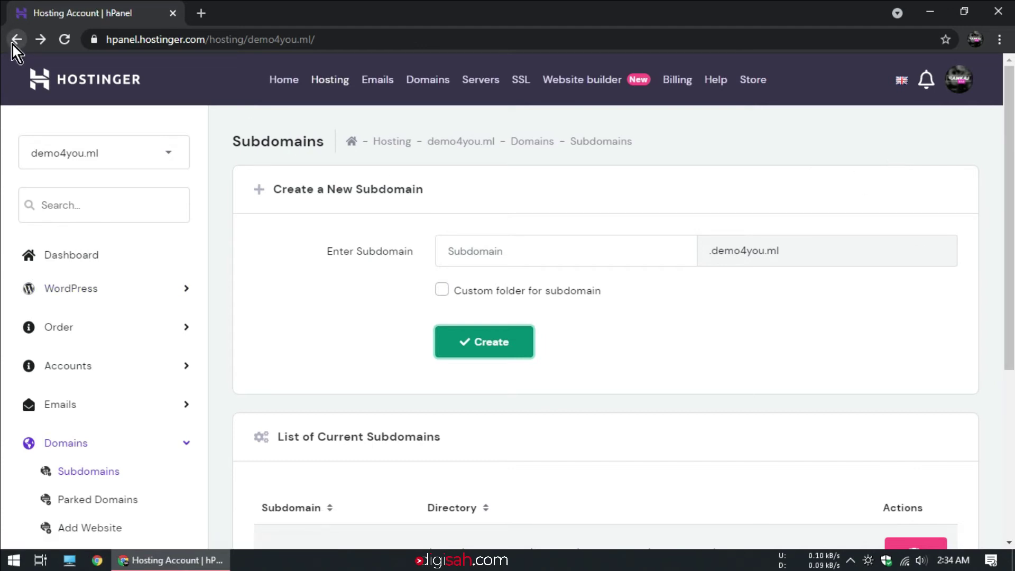
- Open the Auto Installer in the Website section and select WordPress
{"action": "scroll", "coordinate": [794, 246], "scroll_direction": "down", "scroll_amount": 4}
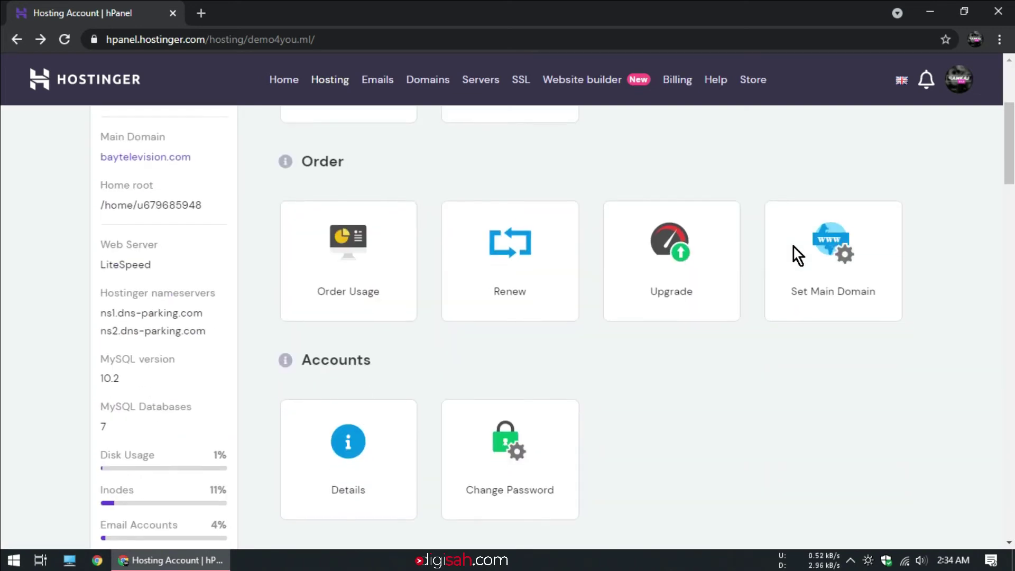
{"action": "scroll", "coordinate": [794, 247], "scroll_direction": "down", "scroll_amount": 12}
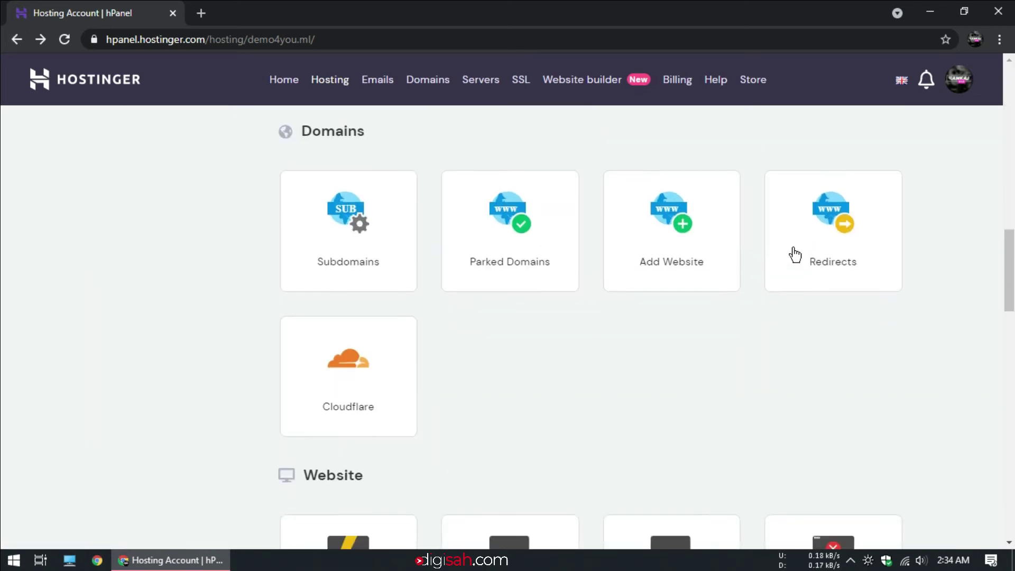
{"action": "scroll", "coordinate": [793, 251], "scroll_direction": "down", "scroll_amount": 5}
{"action": "double_click", "coordinate": [307, 130]}
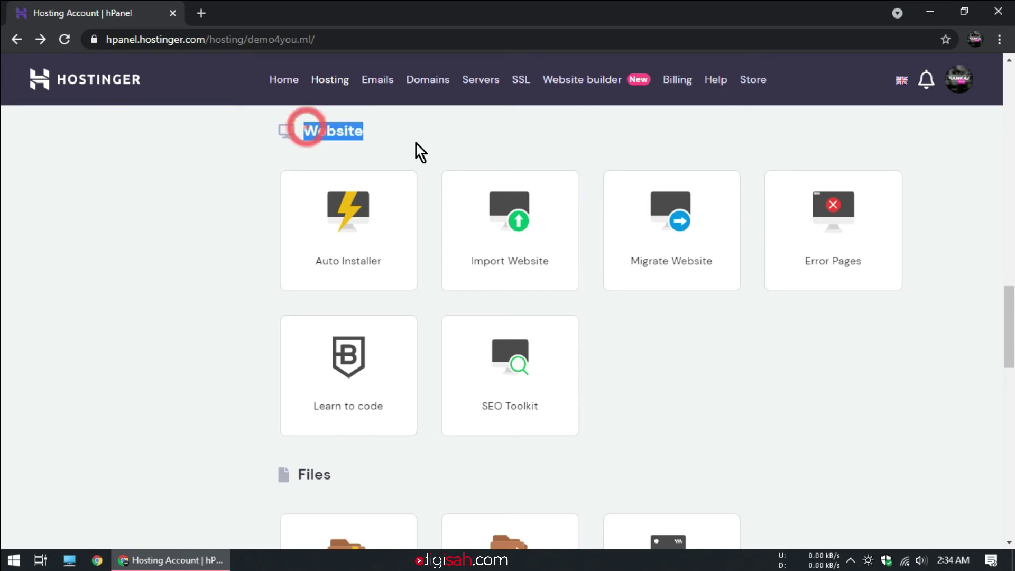
{"action": "left_click", "coordinate": [357, 224]}
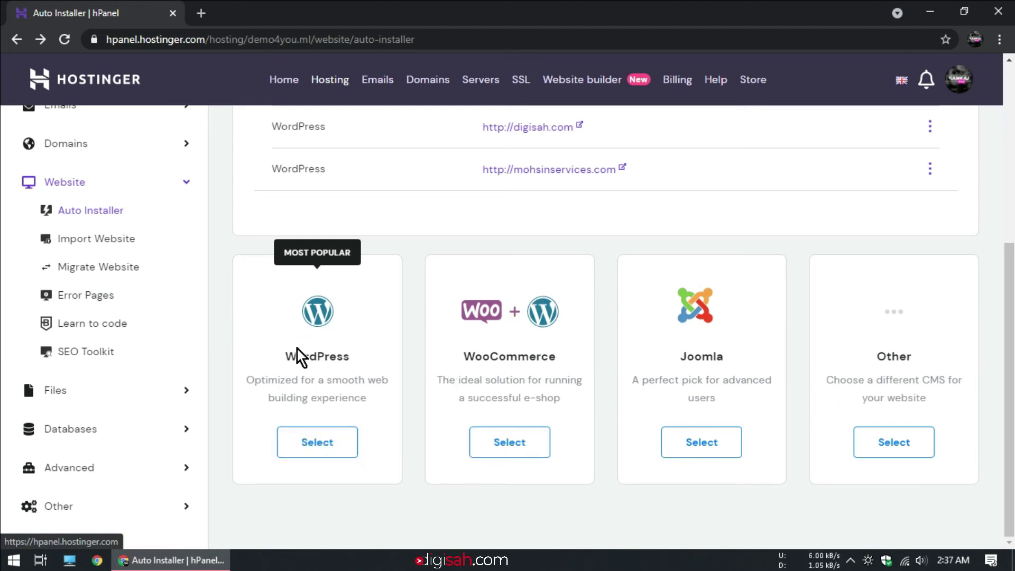
{"action": "left_click", "coordinate": [328, 447]}
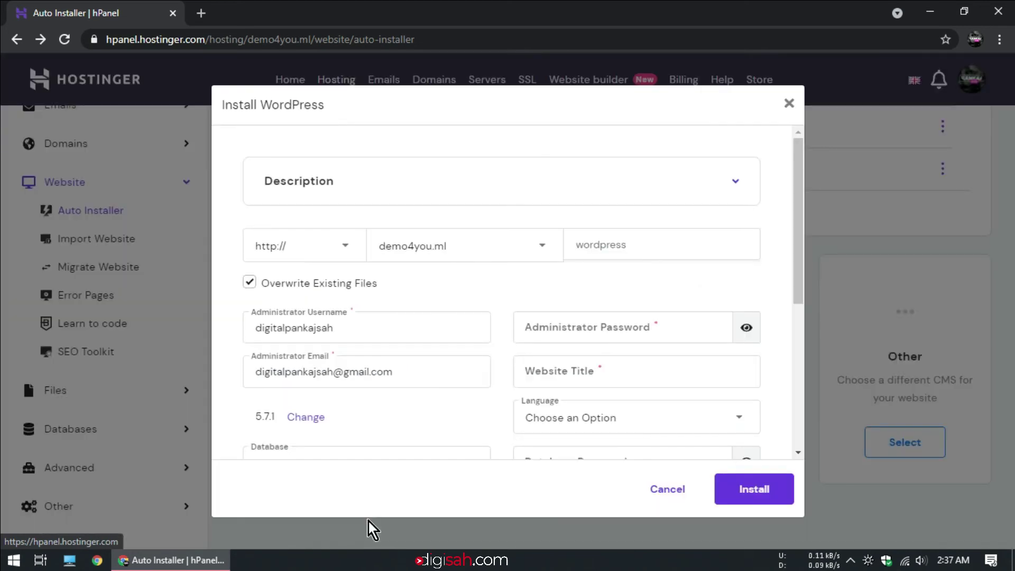
- Choose blogs.demo4you.ml as the install domain, leaving the directory field unchanged
{"action": "left_click", "coordinate": [464, 245]}
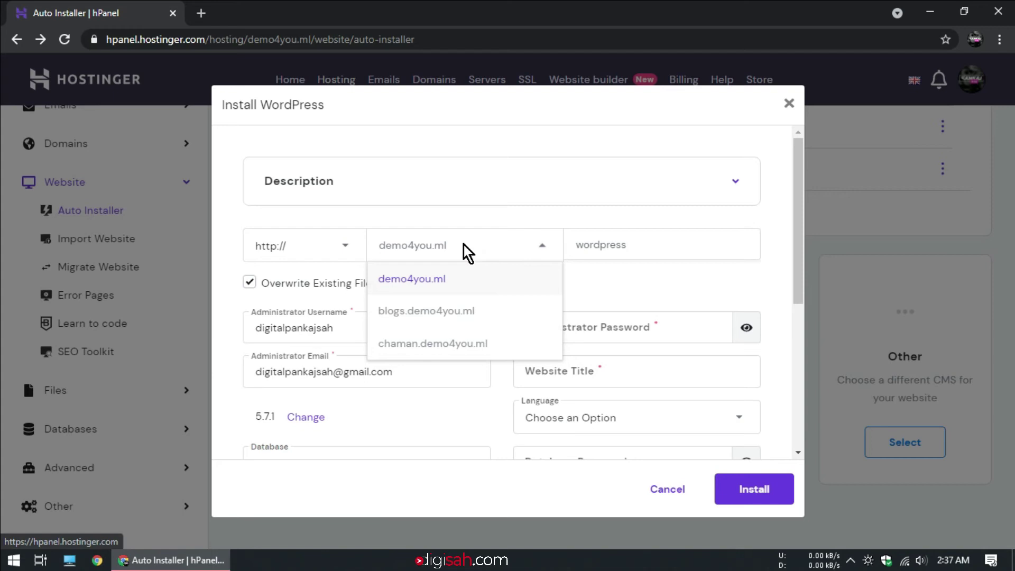
{"action": "left_click", "coordinate": [407, 316]}
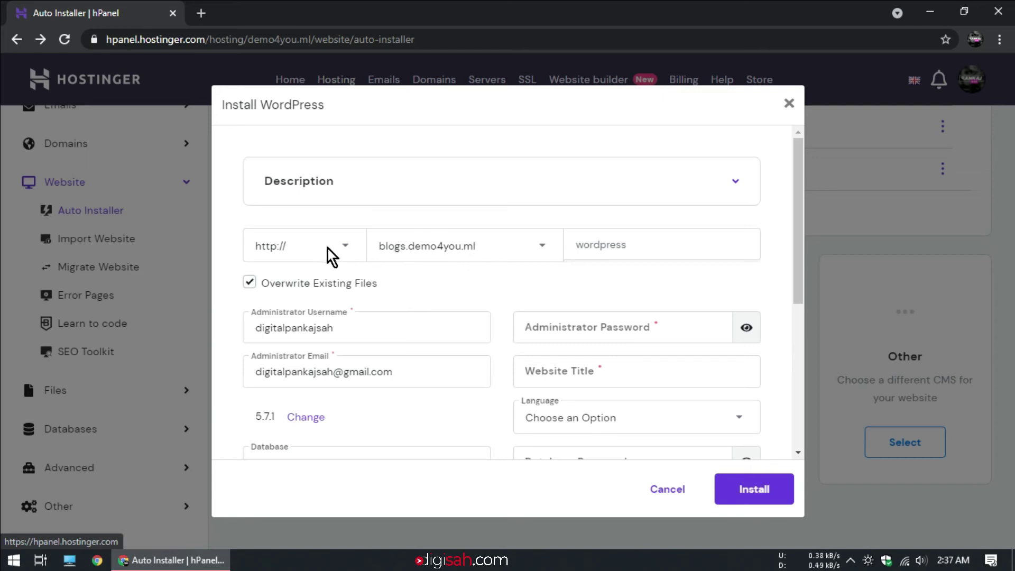
{"action": "left_click", "coordinate": [597, 246]}
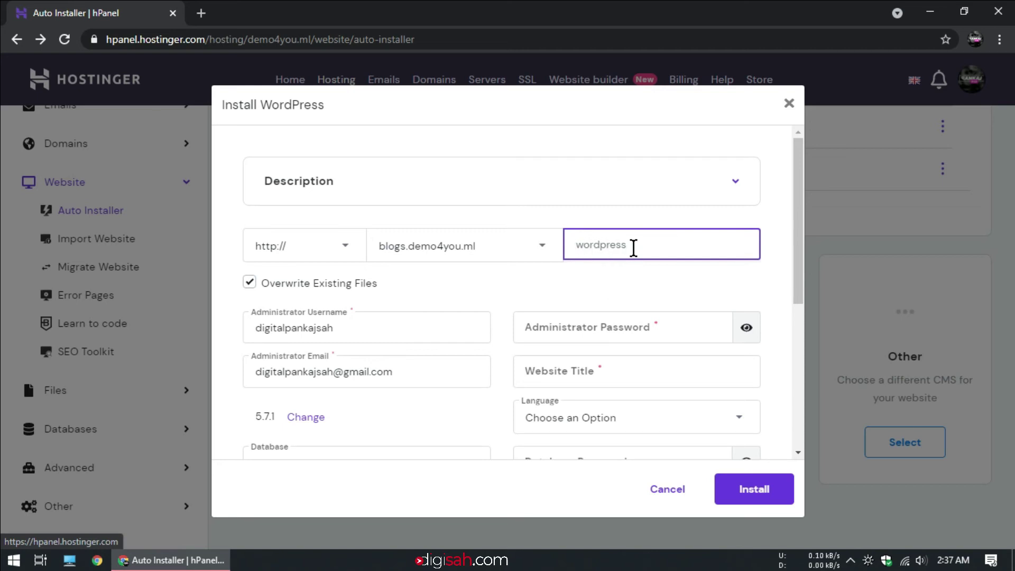
{"action": "left_click", "coordinate": [638, 274]}
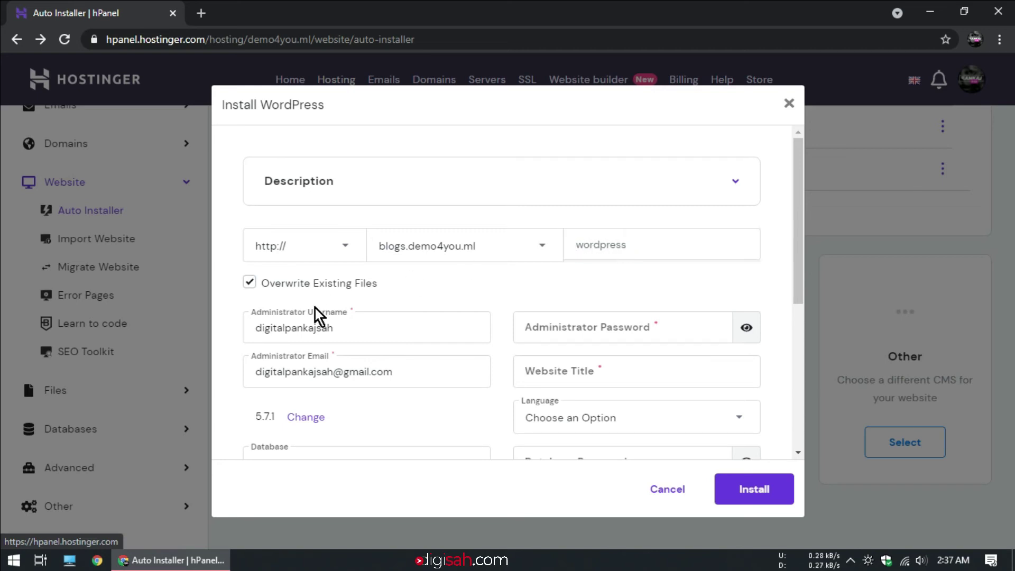
- Replace the administrator username, enter an administrator password, and set the website title to 'Blogs'
{"action": "left_click", "coordinate": [312, 332]}
{"action": "double_click", "coordinate": [338, 329]}
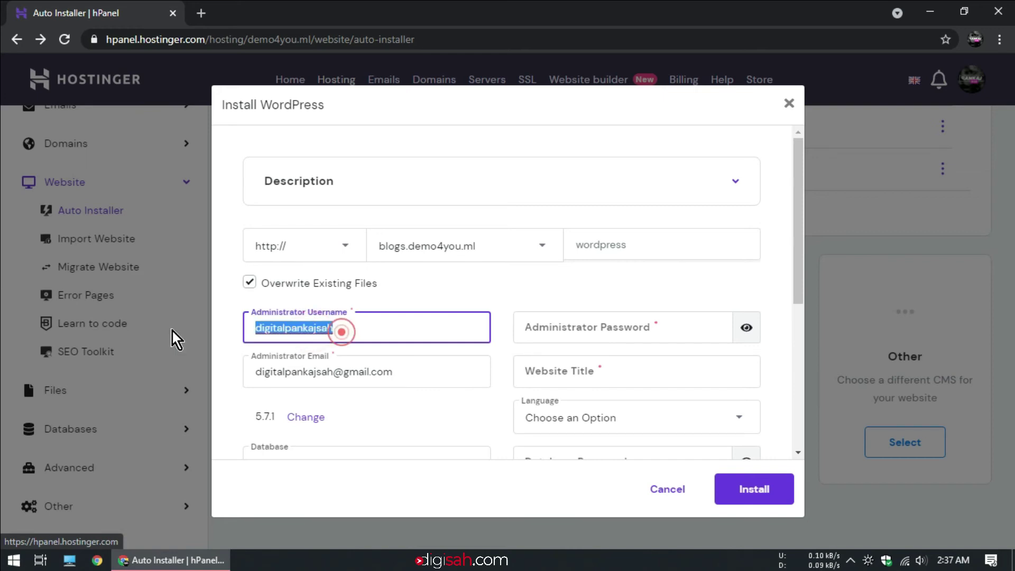
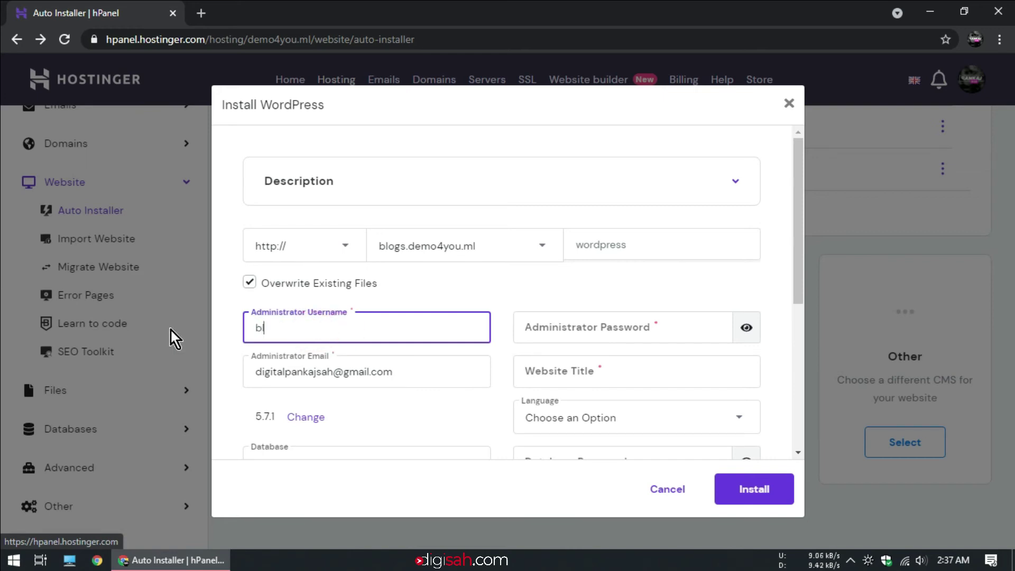
{"action": "left_click", "coordinate": [606, 329]}
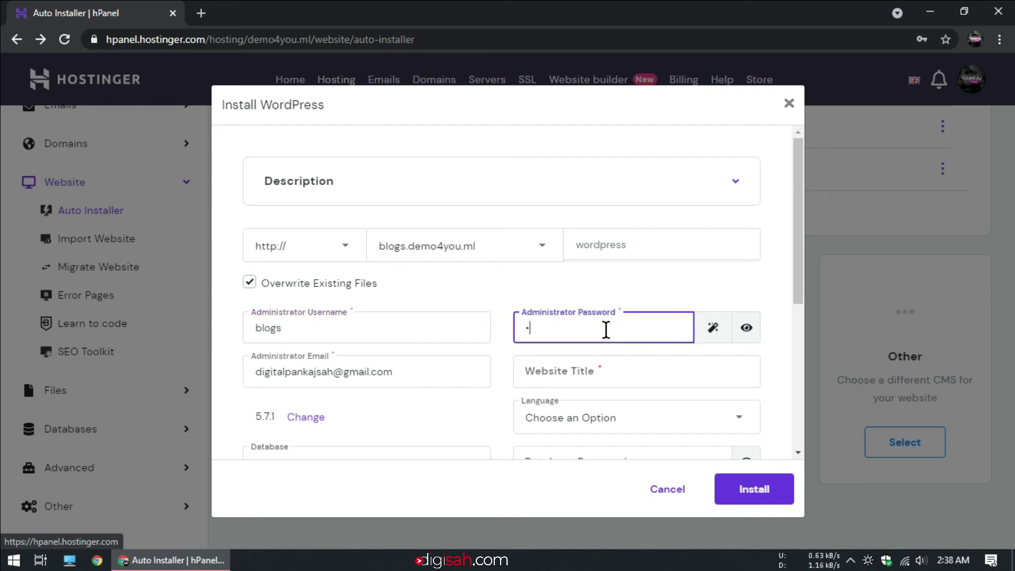
{"action": "left_click", "coordinate": [609, 377]}
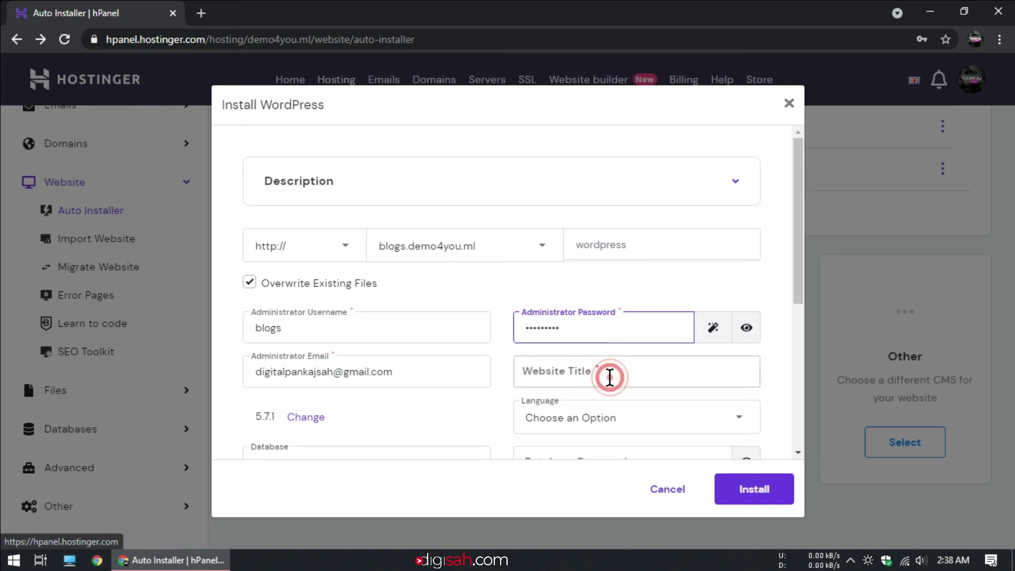
{"action": "type", "text": "Blogs"}
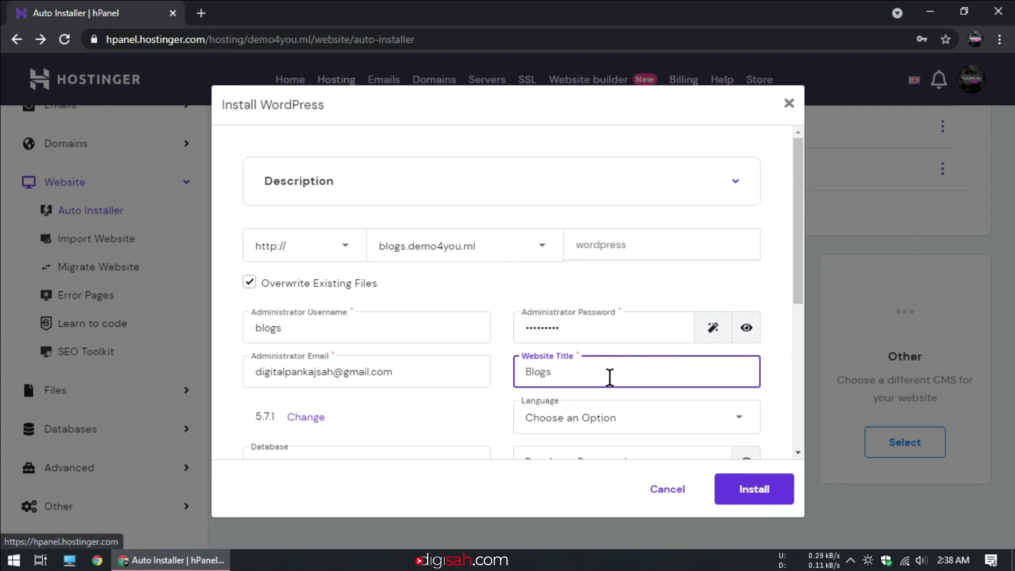
{"action": "left_click_drag", "start_coordinate": [795, 265], "coordinate": [791, 372]}
{"action": "scroll", "coordinate": [790, 377], "scroll_direction": "down", "scroll_amount": 2}
- Pick English as the site language and select 'Turn off automatic application updates'
{"action": "left_click", "coordinate": [619, 187]}
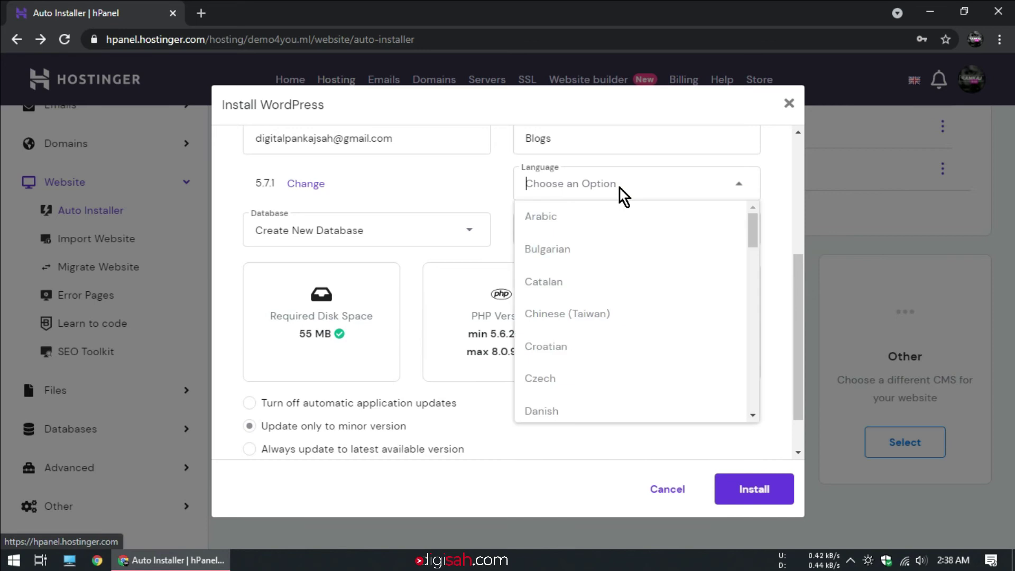
{"action": "type", "text": "e"}
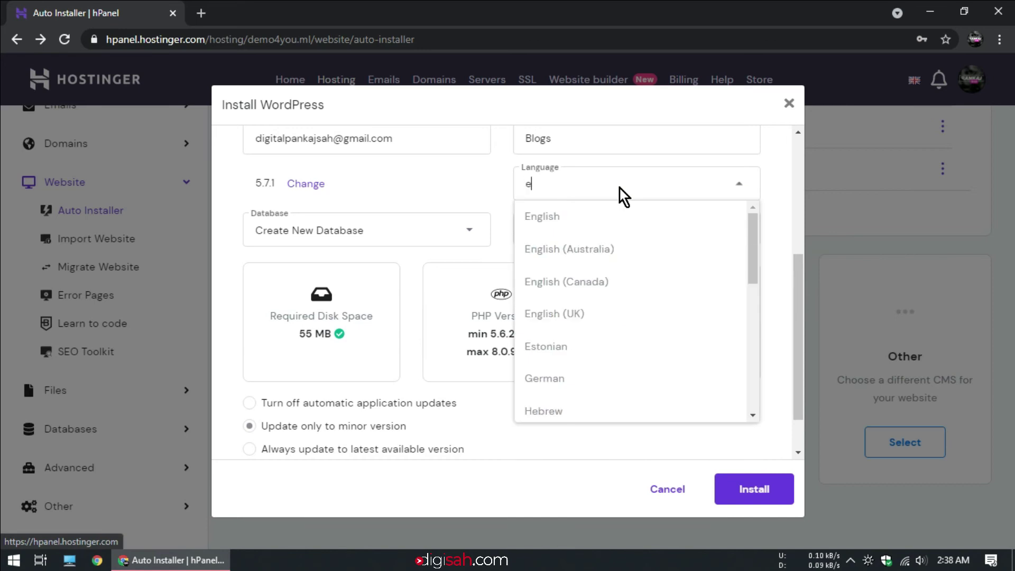
{"action": "type", "text": "ng"}
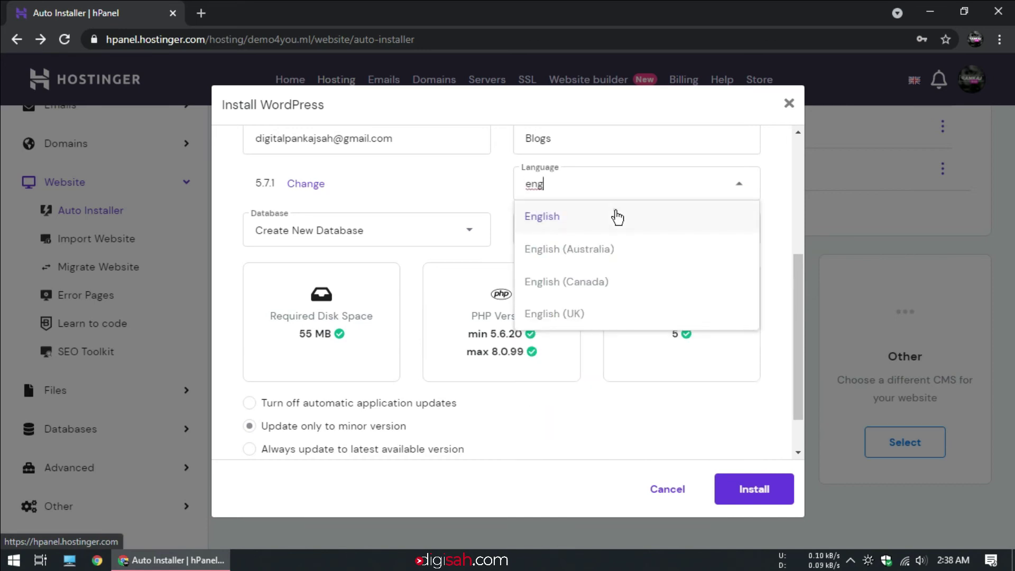
{"action": "left_click", "coordinate": [616, 215]}
{"action": "left_click", "coordinate": [283, 408]}
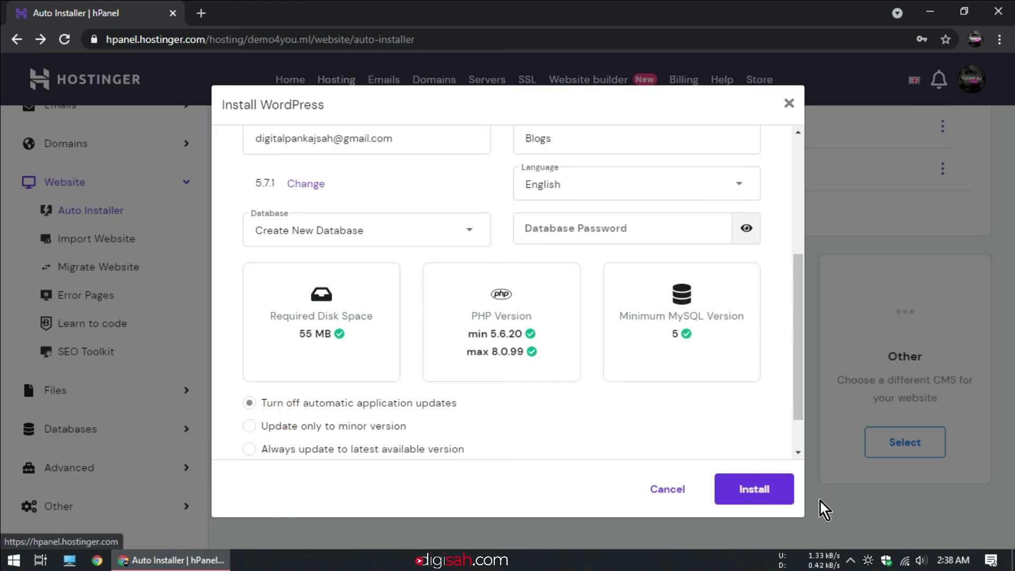
{"action": "left_click", "coordinate": [744, 483]}
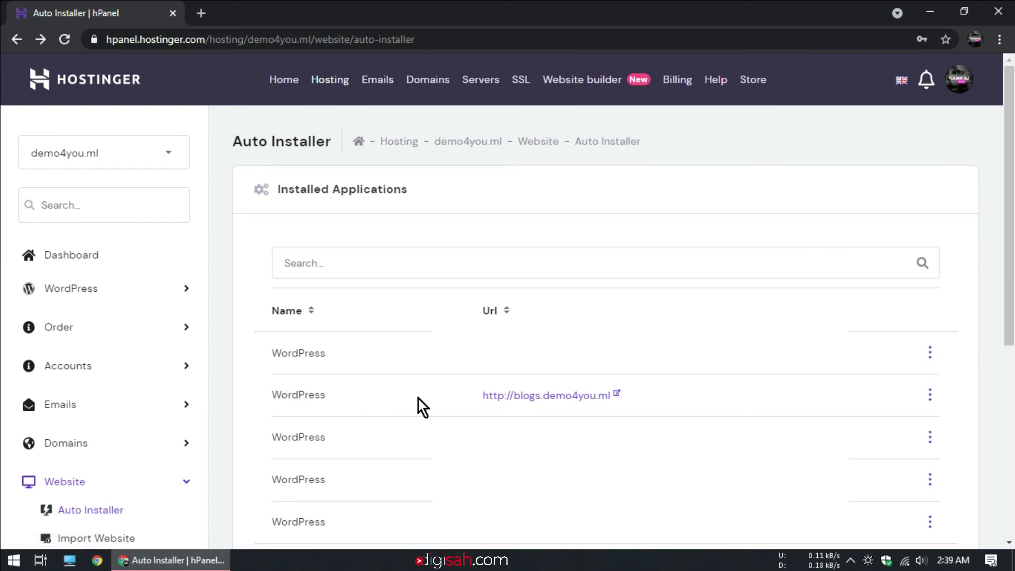
{"action": "left_click_drag", "start_coordinate": [272, 394], "coordinate": [654, 390]}
{"action": "left_click", "coordinate": [657, 400]}
{"action": "left_click", "coordinate": [619, 397]}
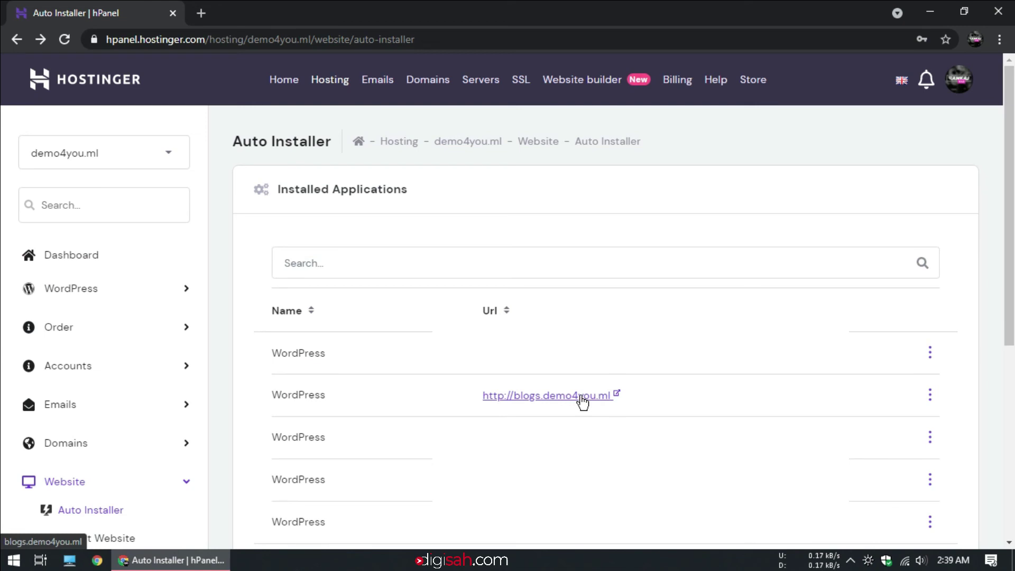
{"action": "left_click", "coordinate": [582, 397]}
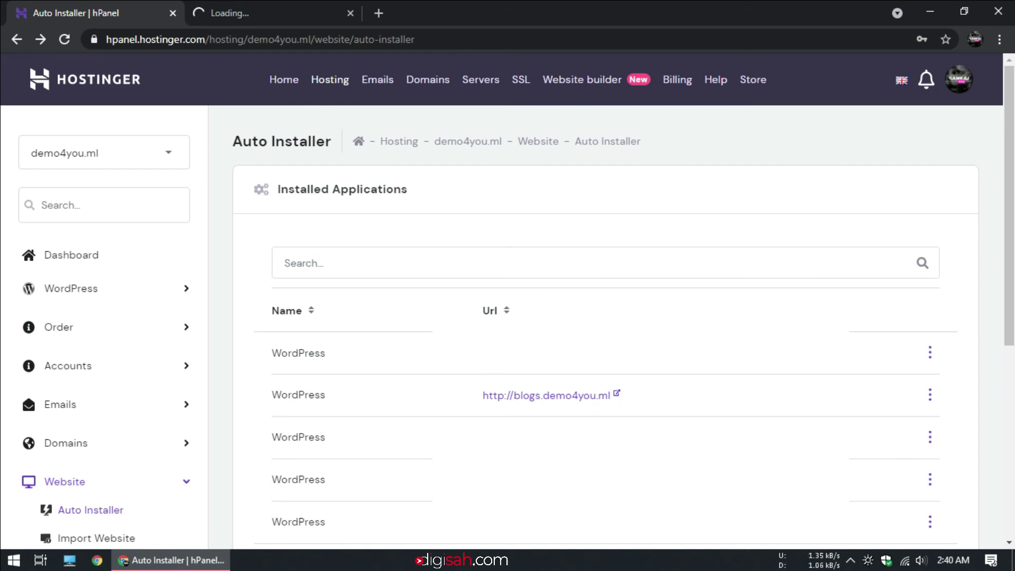
{"action": "left_click", "coordinate": [95, 39]}
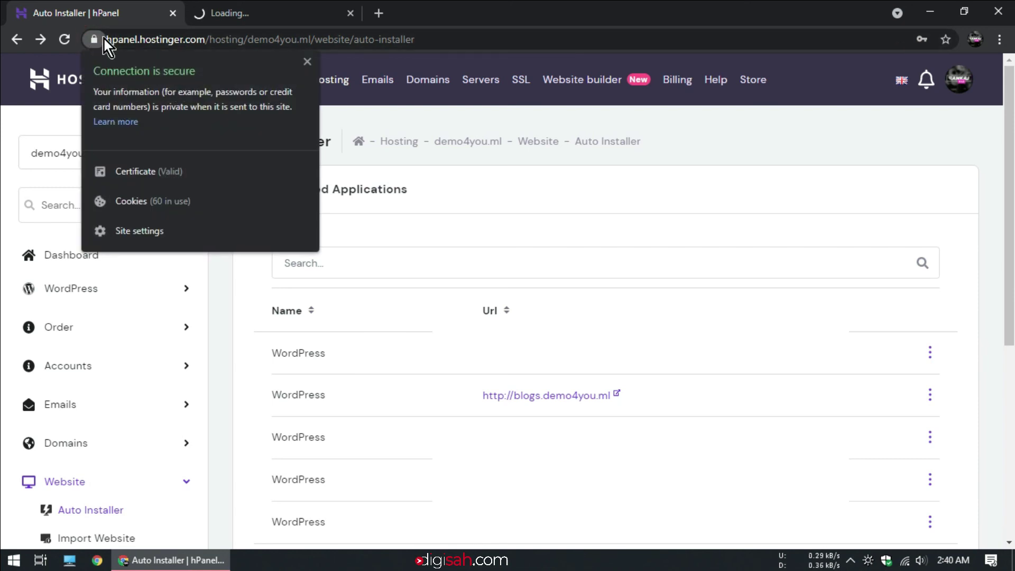
{"action": "left_click", "coordinate": [112, 39]}
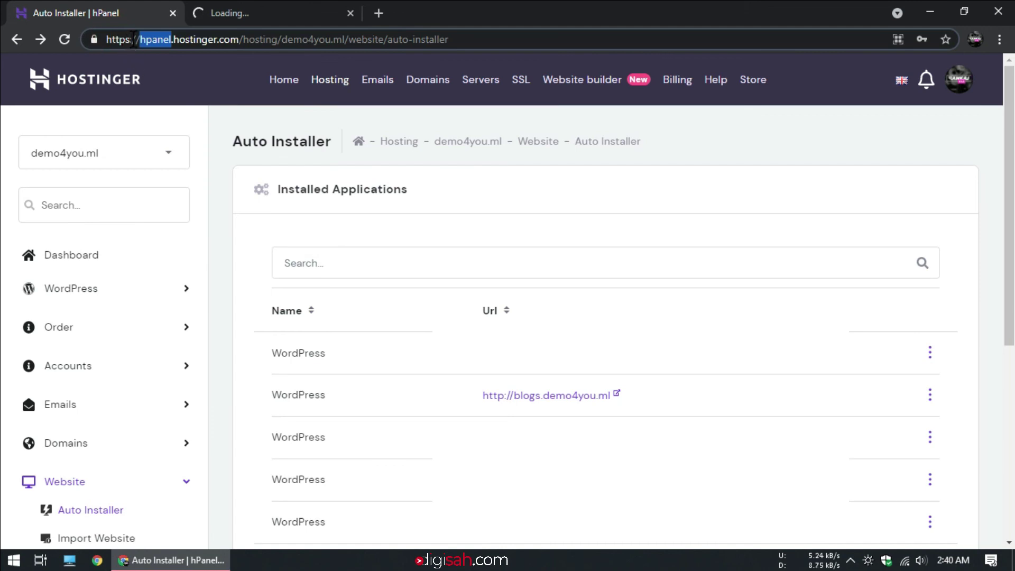
{"action": "left_click_drag", "start_coordinate": [132, 39], "coordinate": [107, 39]}
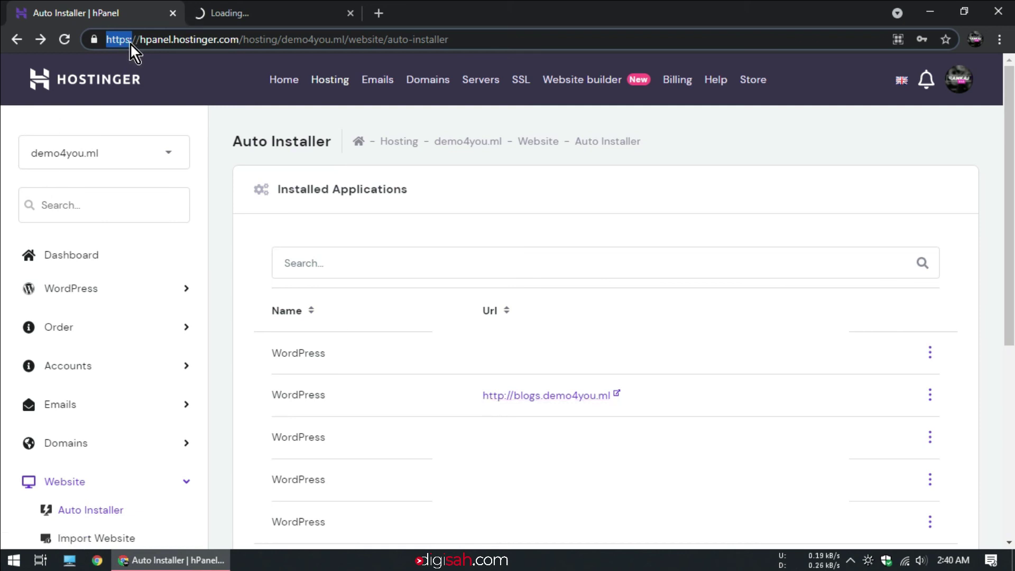
{"action": "left_click", "coordinate": [91, 43]}
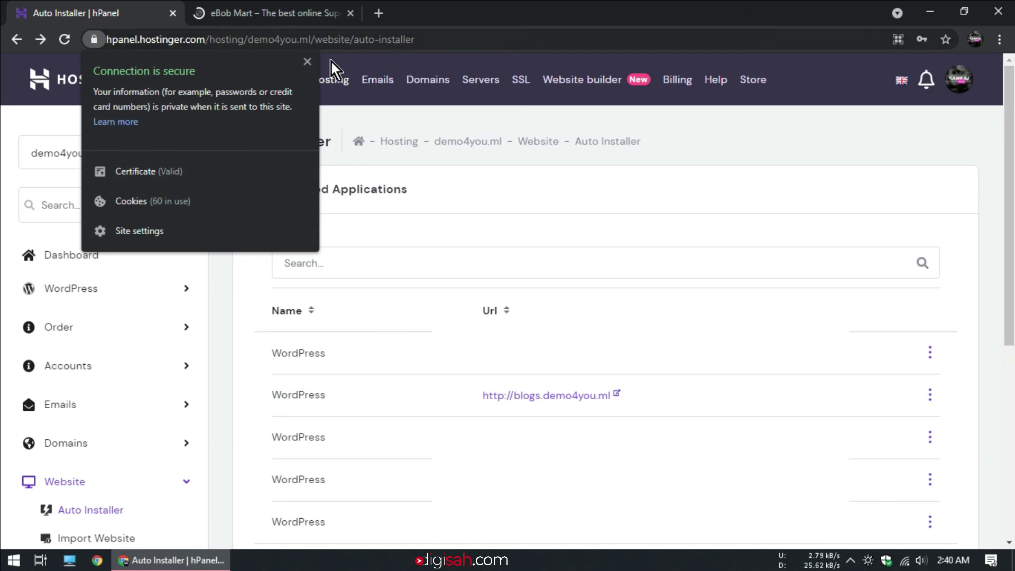
{"action": "left_click", "coordinate": [307, 62]}
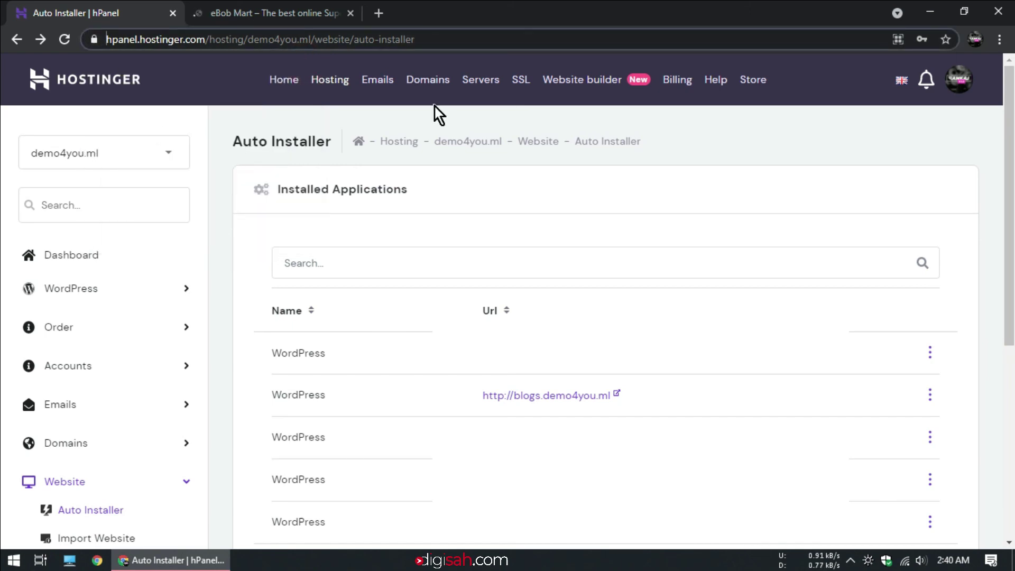